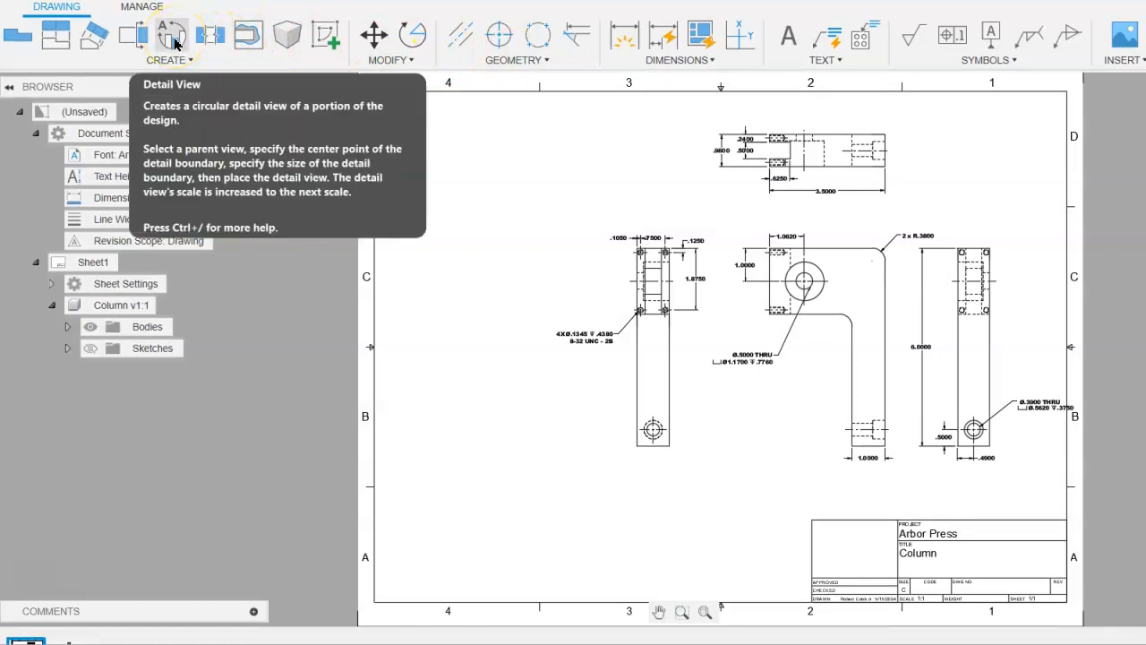
- Start a detail view of the leftmost side view, with its circular boundary centred on the slot and enclosing the four tapped holes
left_click(175, 42)
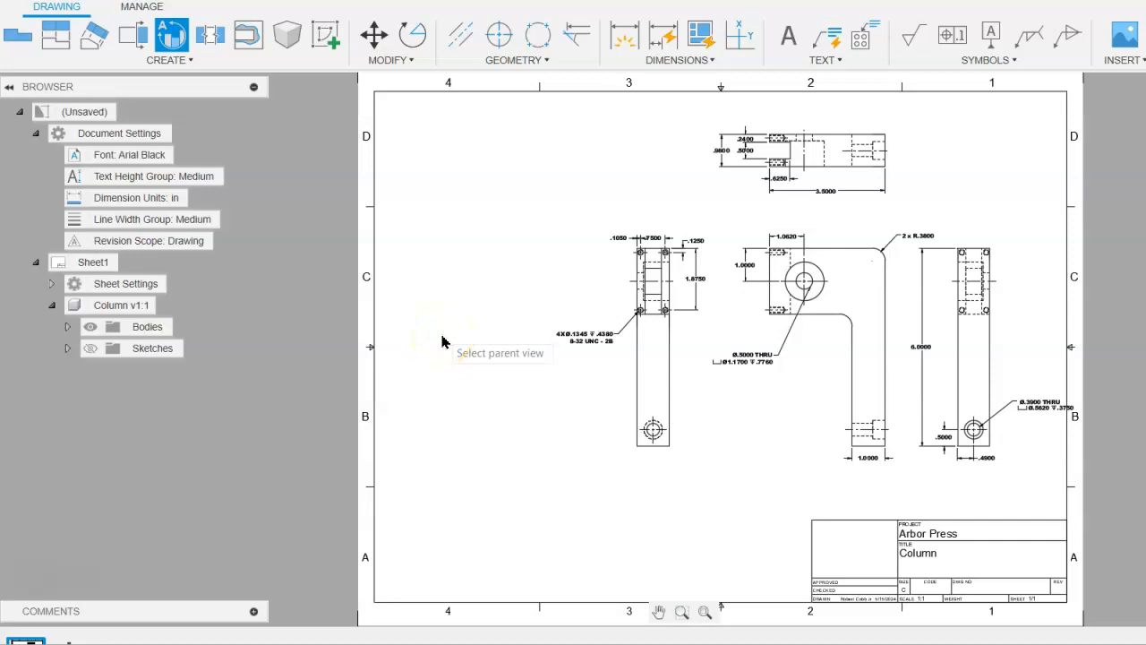
left_click(654, 334)
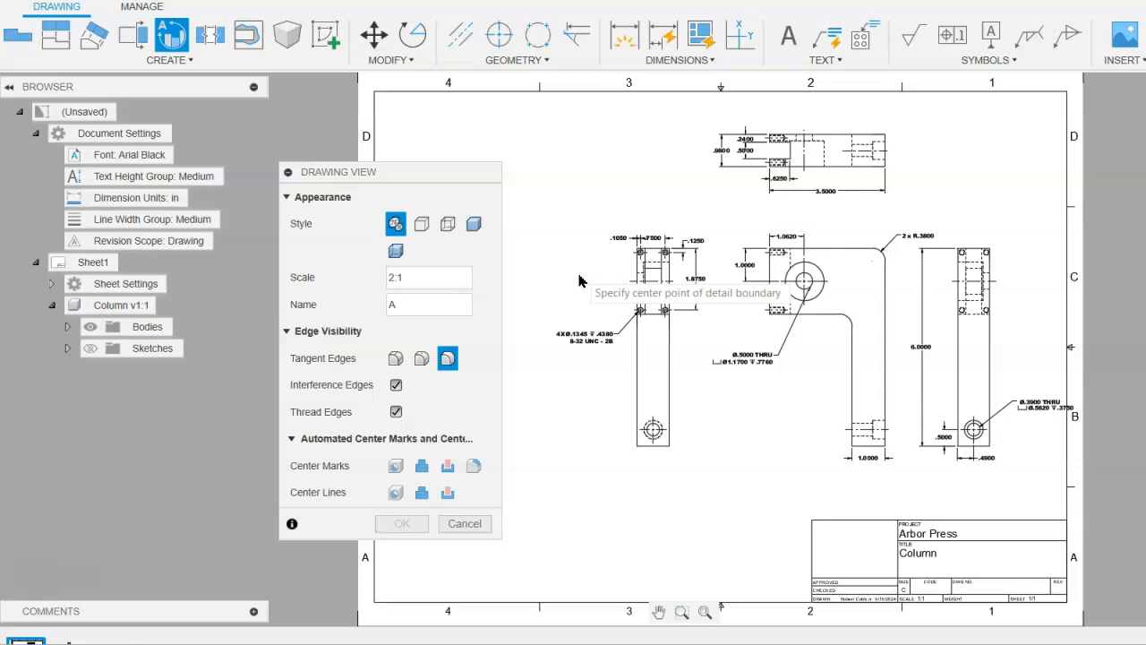
left_click(647, 278)
scroll(646, 279, "up", 5)
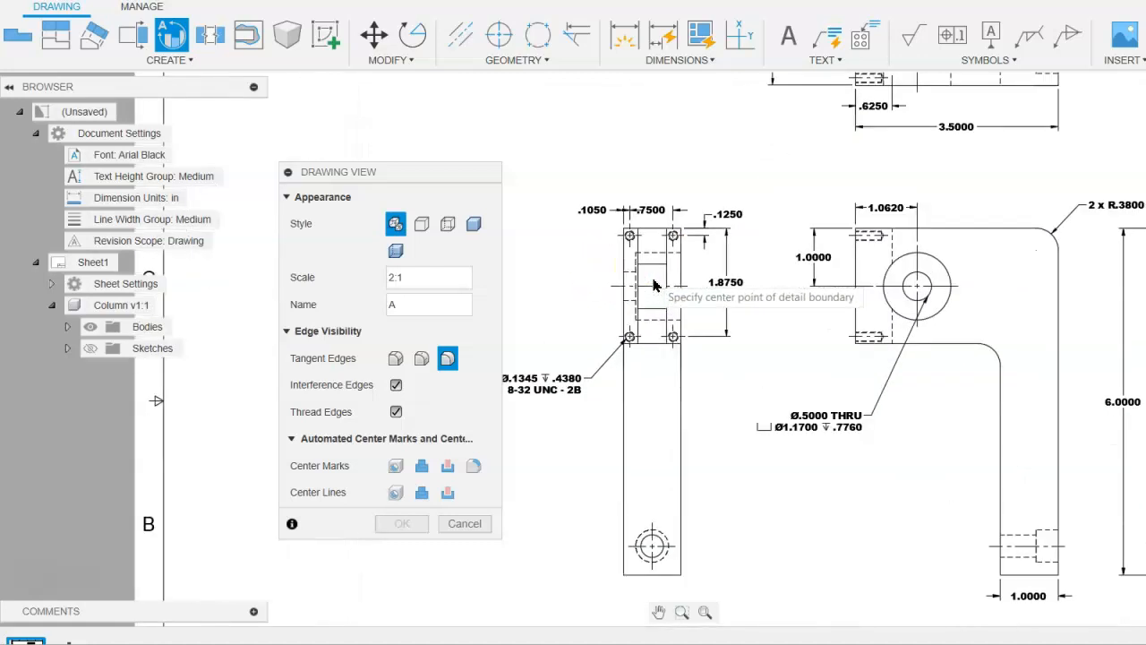
left_click(650, 290)
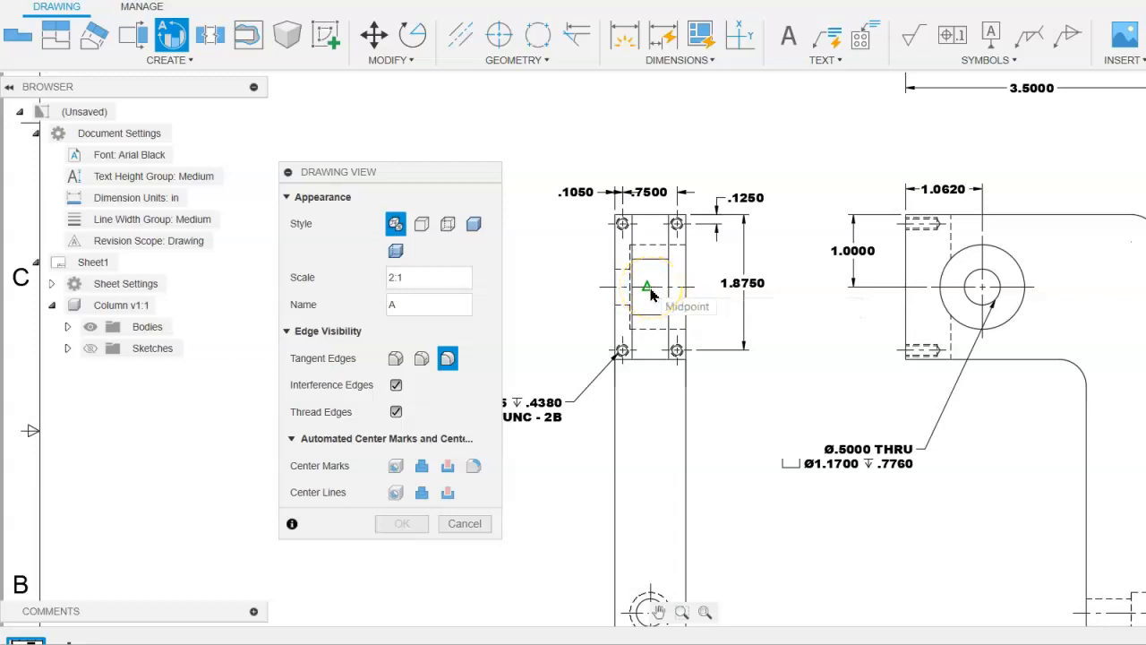
left_click(650, 294)
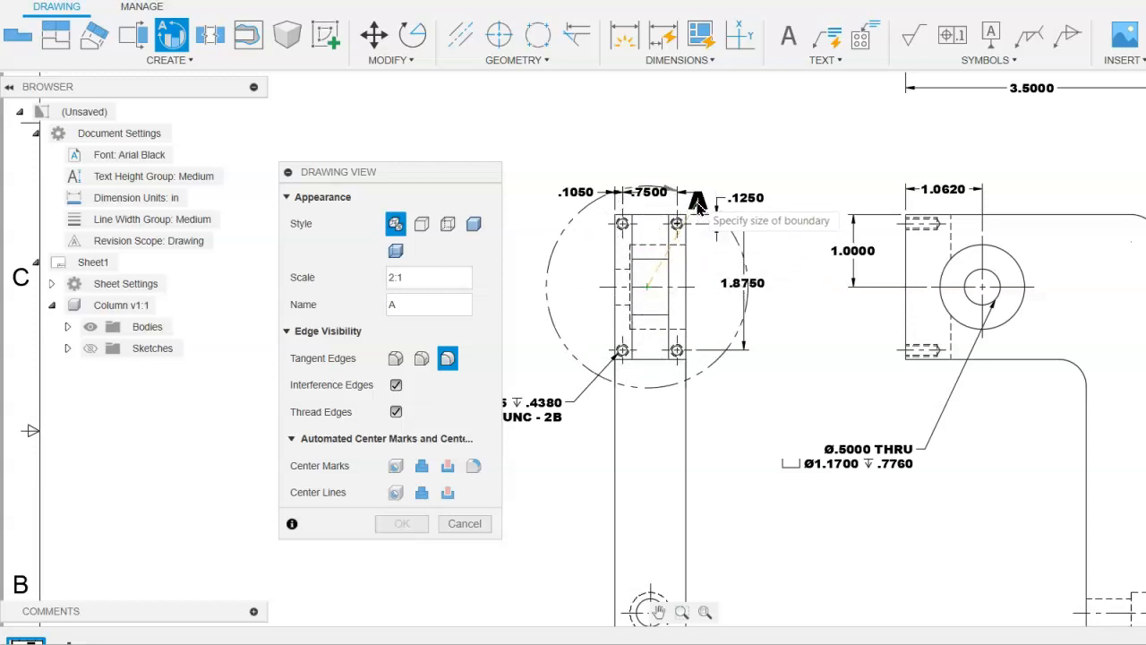
right_click(697, 205)
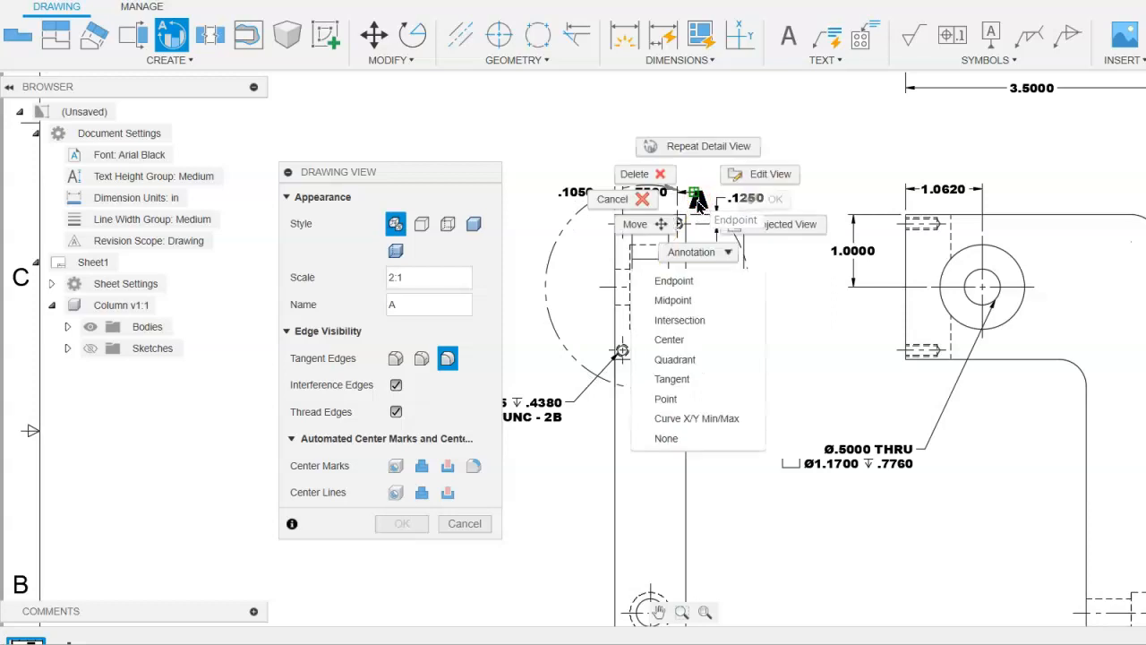
left_click(812, 191)
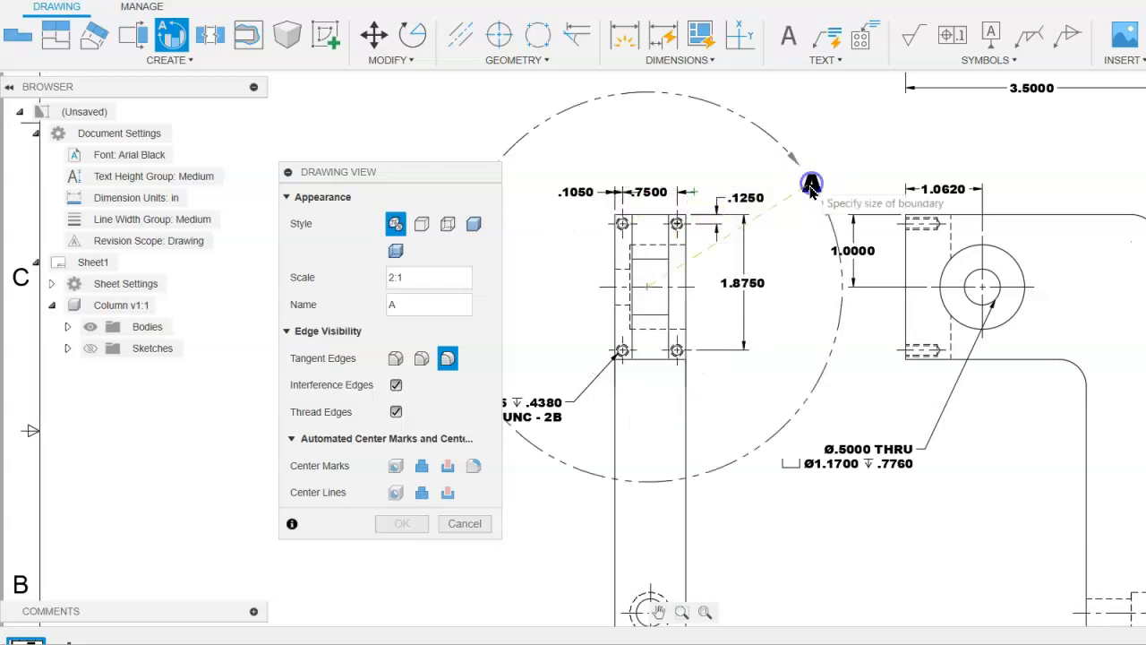
left_click(713, 198)
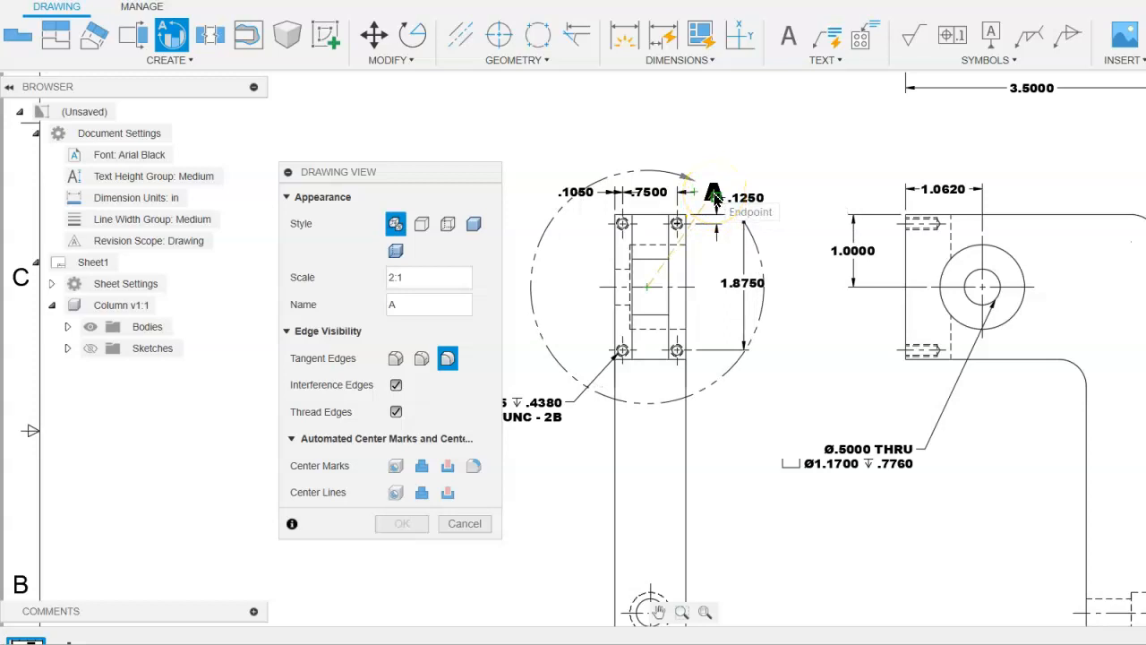
- Place the 2:1 detail view of the tapped-hole end in the empty area left of its parent view and finish it
scroll(716, 206, "up", 2)
scroll(707, 214, "down", 3)
scroll(707, 218, "down", 3)
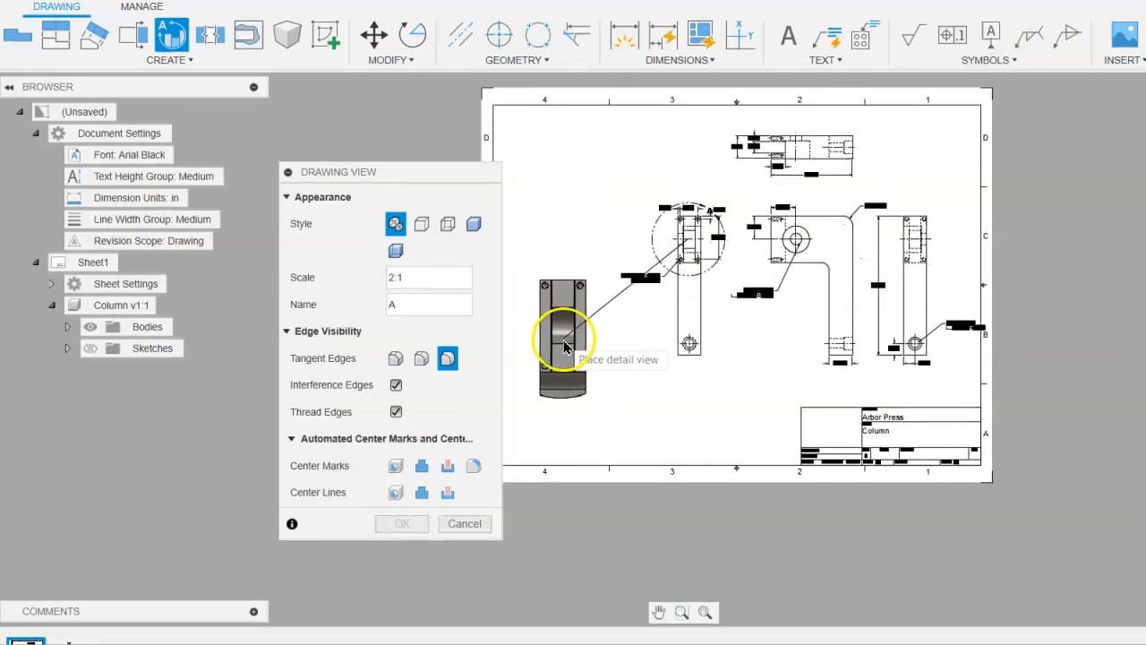
left_click(564, 347)
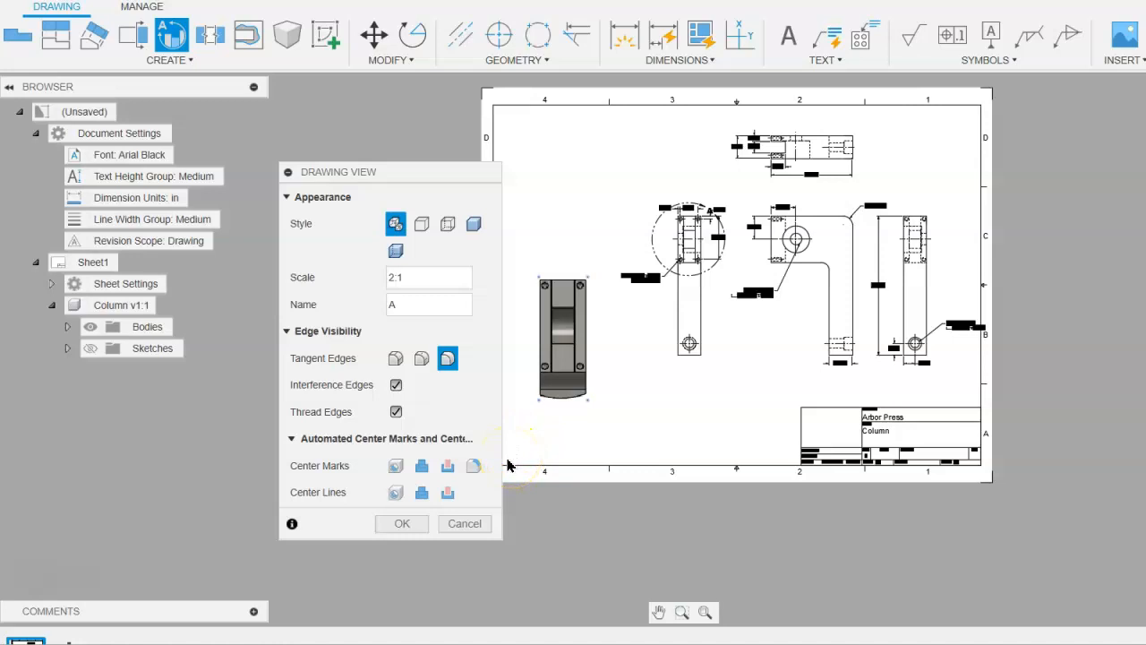
left_click(402, 522)
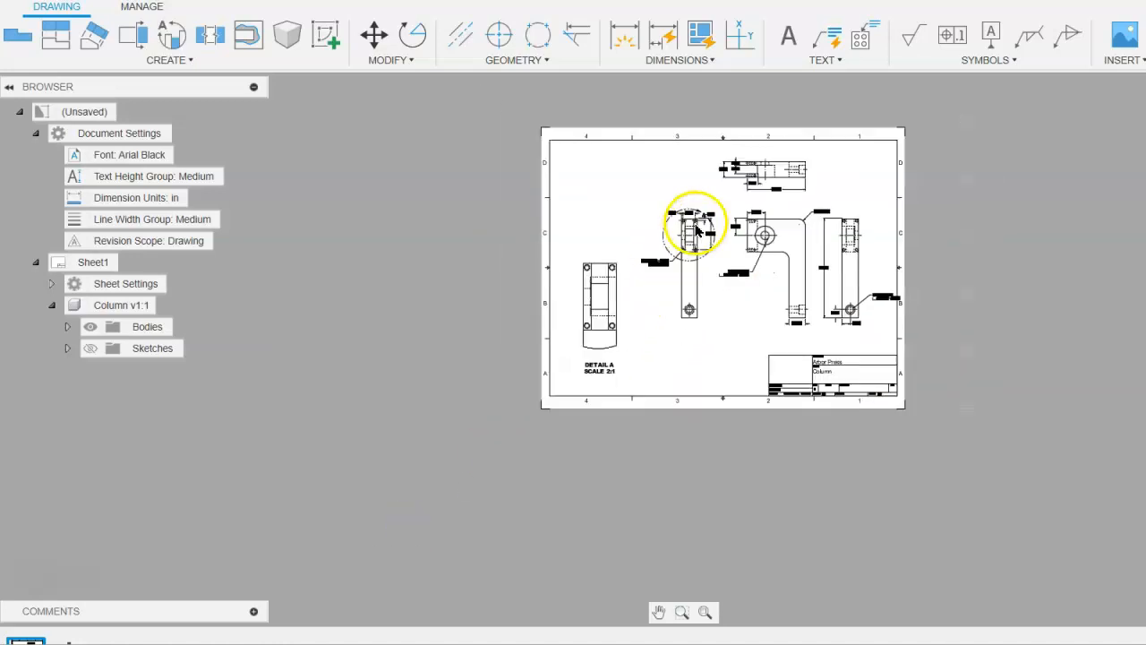
scroll(694, 231, "up", 3)
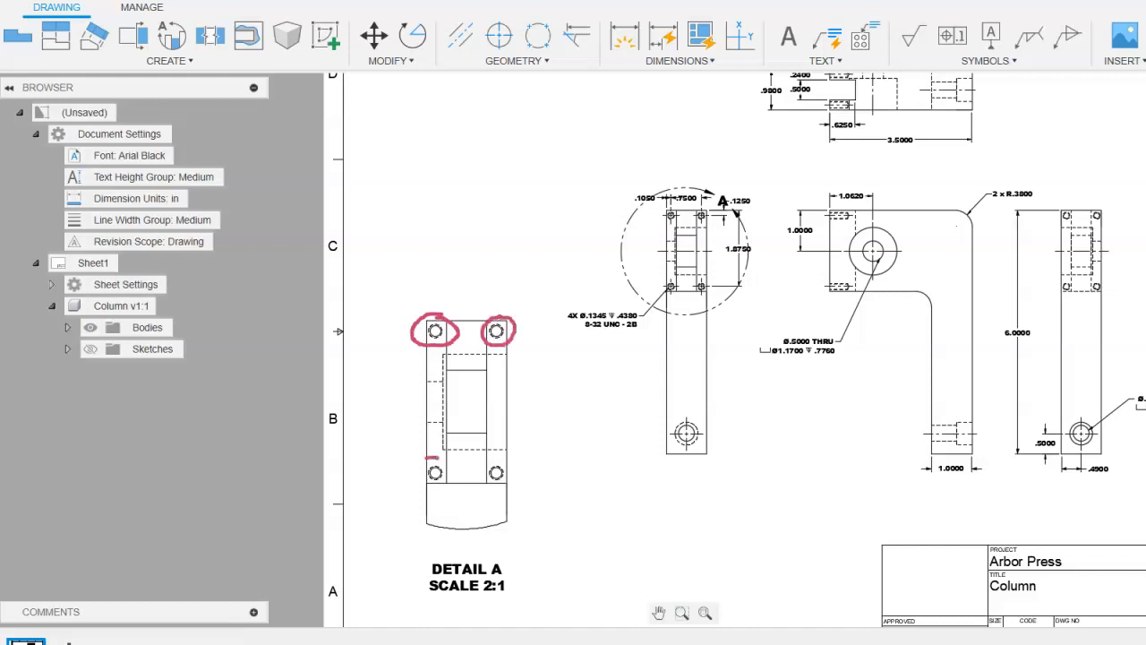
left_click_drag(453, 488, 432, 450)
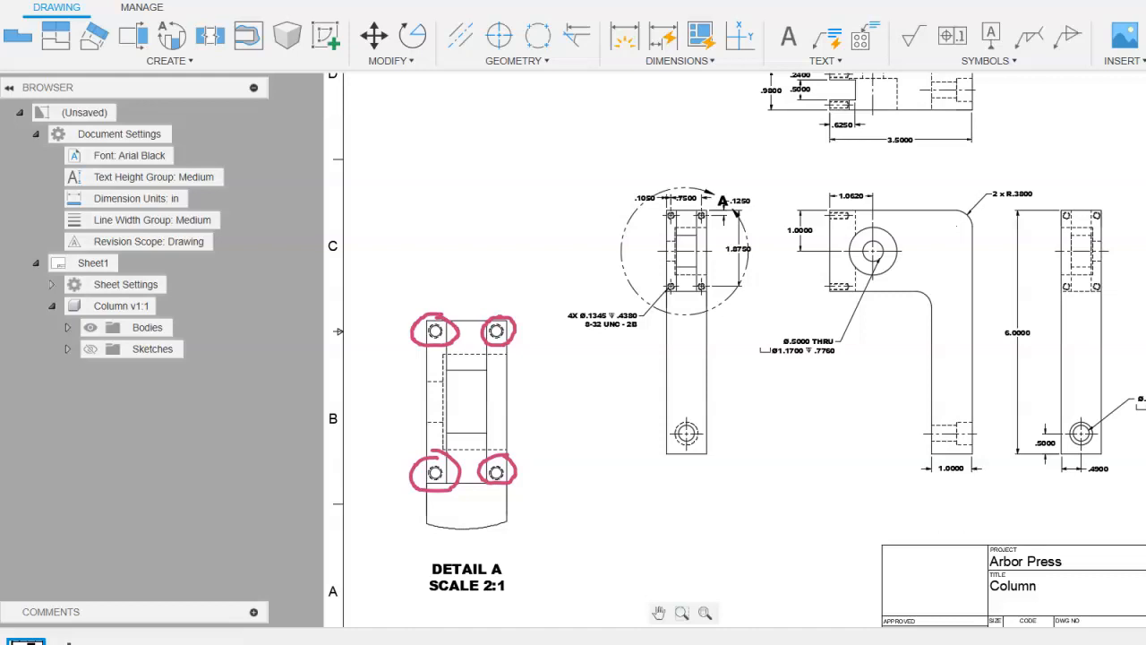
key("Escape")
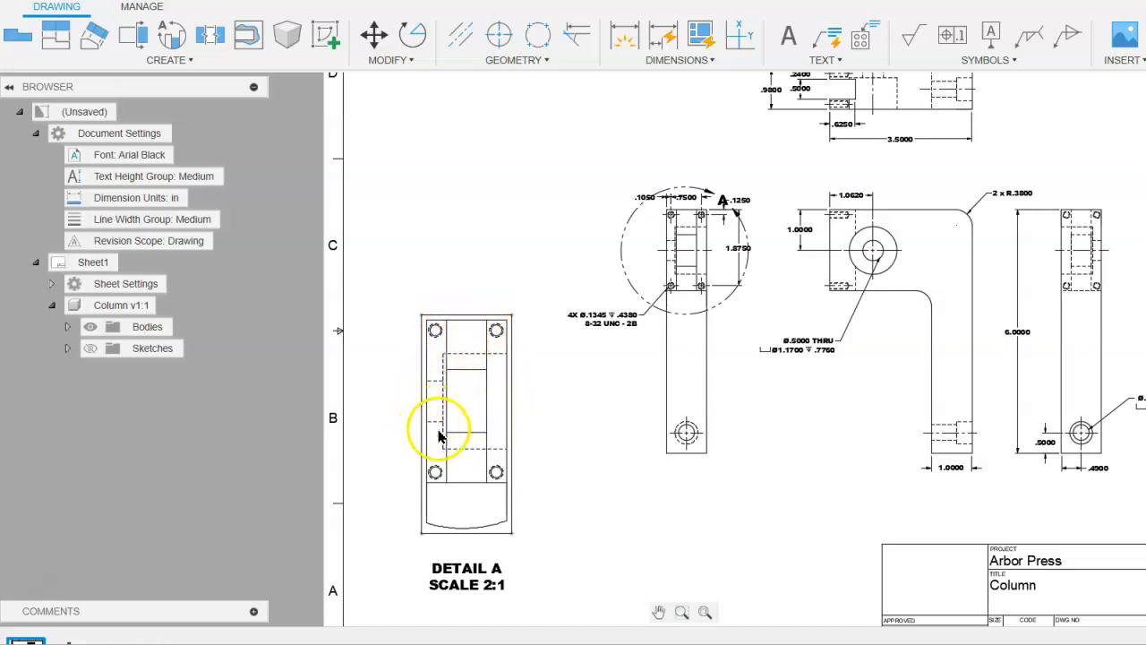
- Edit Detail A to show visible edges only, without hidden lines
right_click(476, 355)
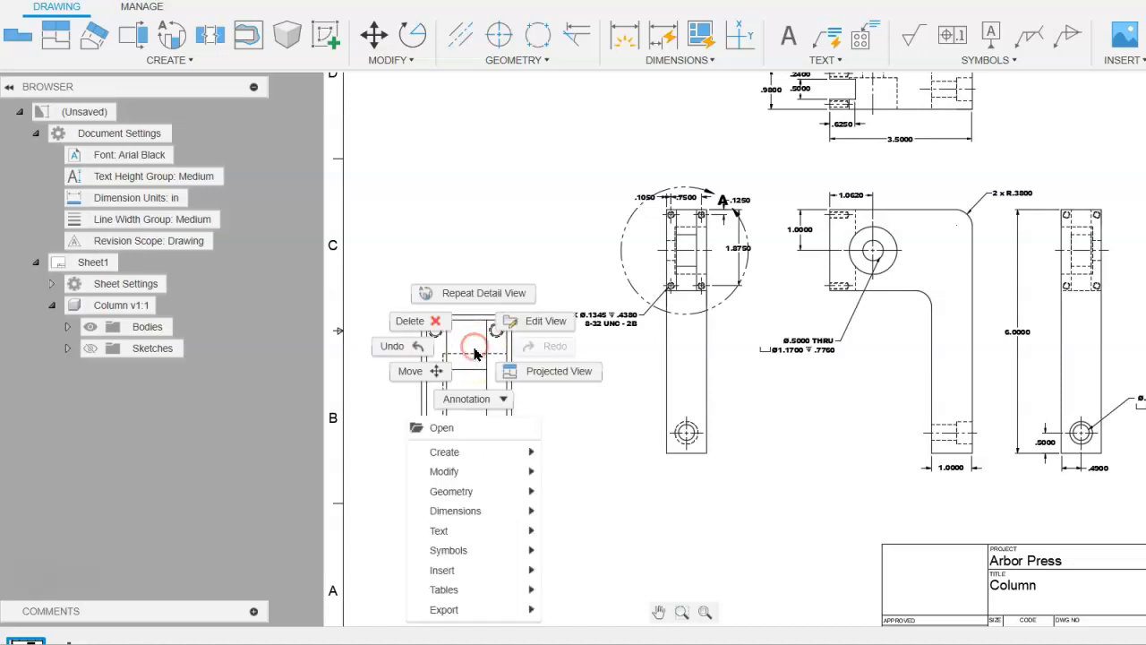
left_click(543, 322)
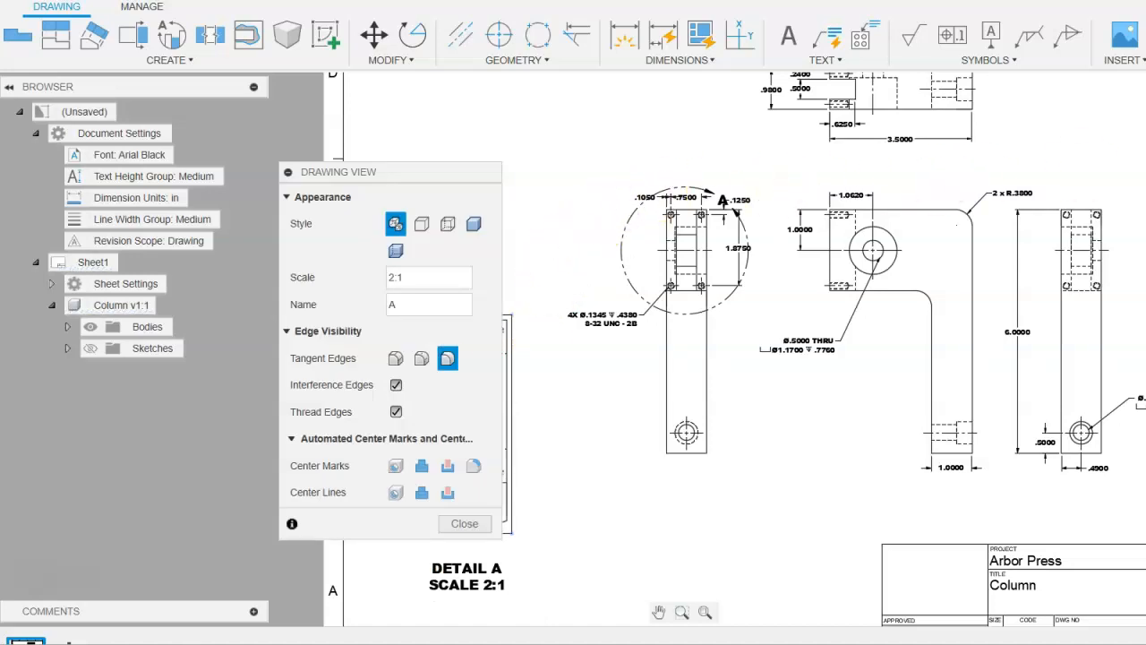
left_click(421, 226)
mouse_move(405, 174)
left_mouse_down()
mouse_move(273, 176)
mouse_move(657, 211)
left_mouse_up()
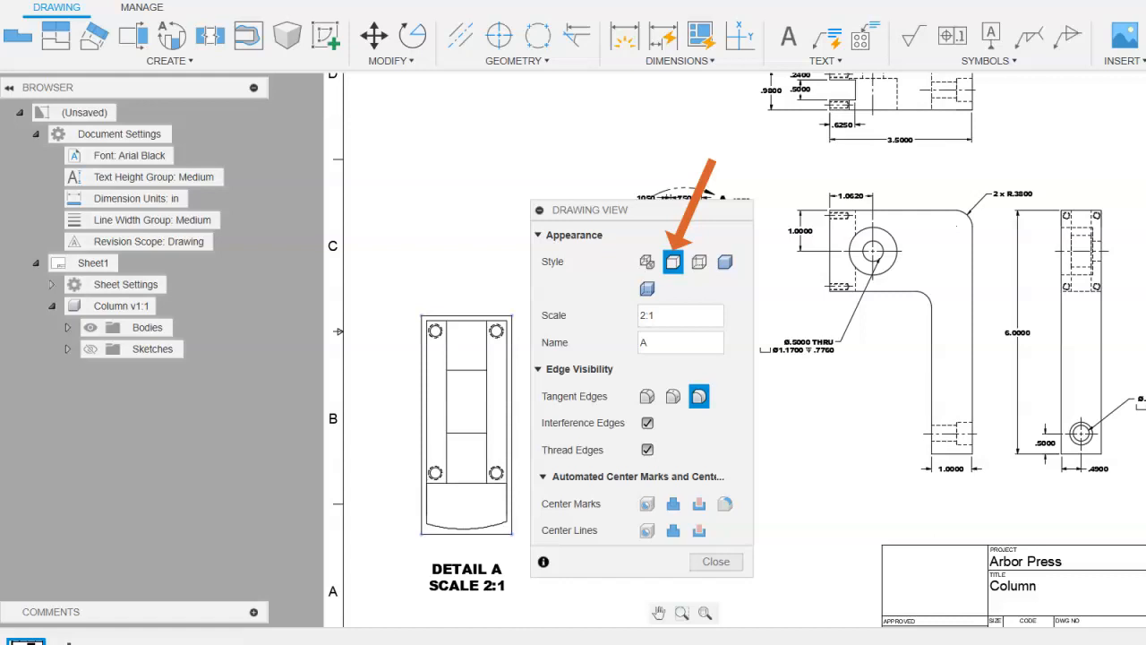
left_click(717, 561)
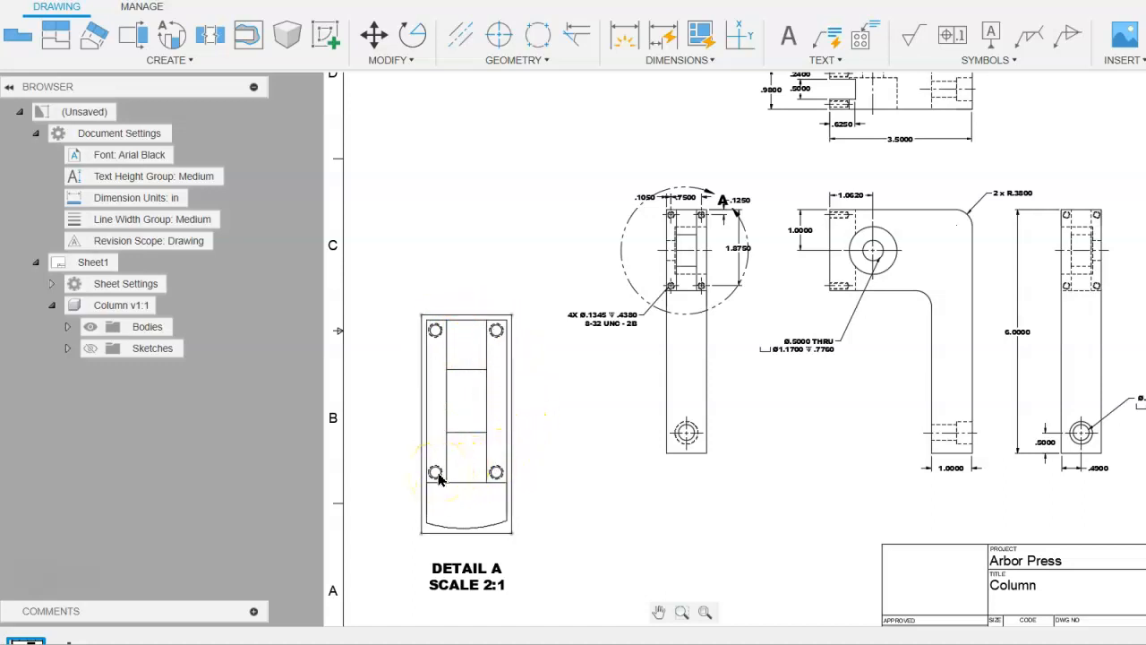
- Start a detail view of the top view, with its circular boundary centred in the open slot and enclosing the slotted end
middle_click_drag(693, 145, 655, 287)
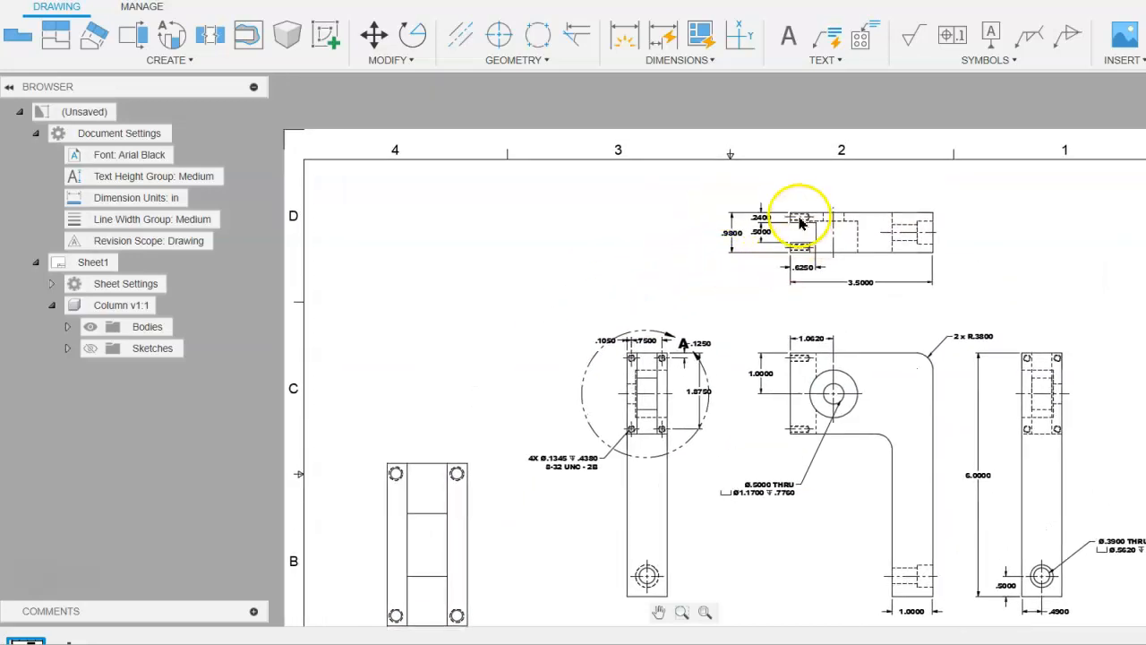
left_click(643, 111)
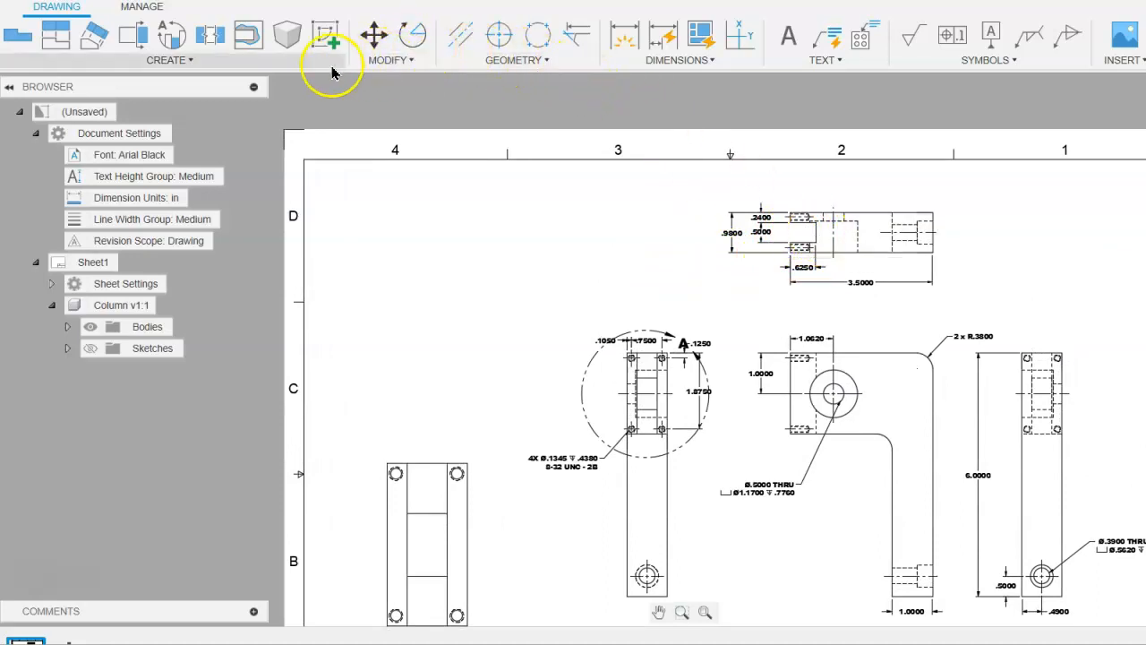
left_click(174, 36)
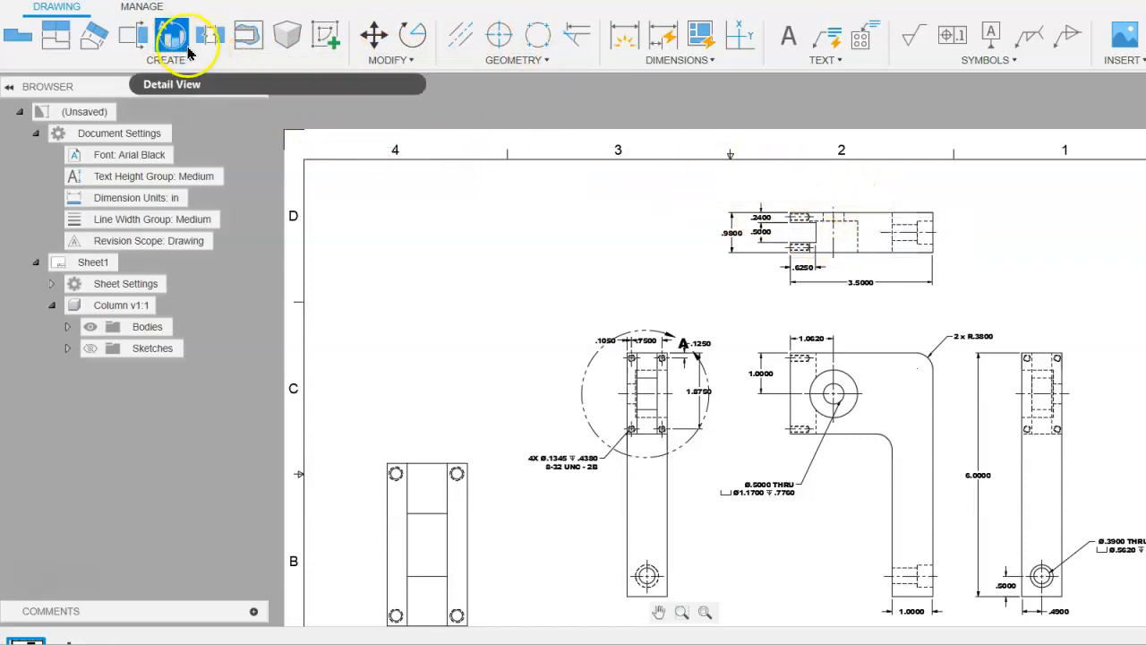
left_click(862, 215)
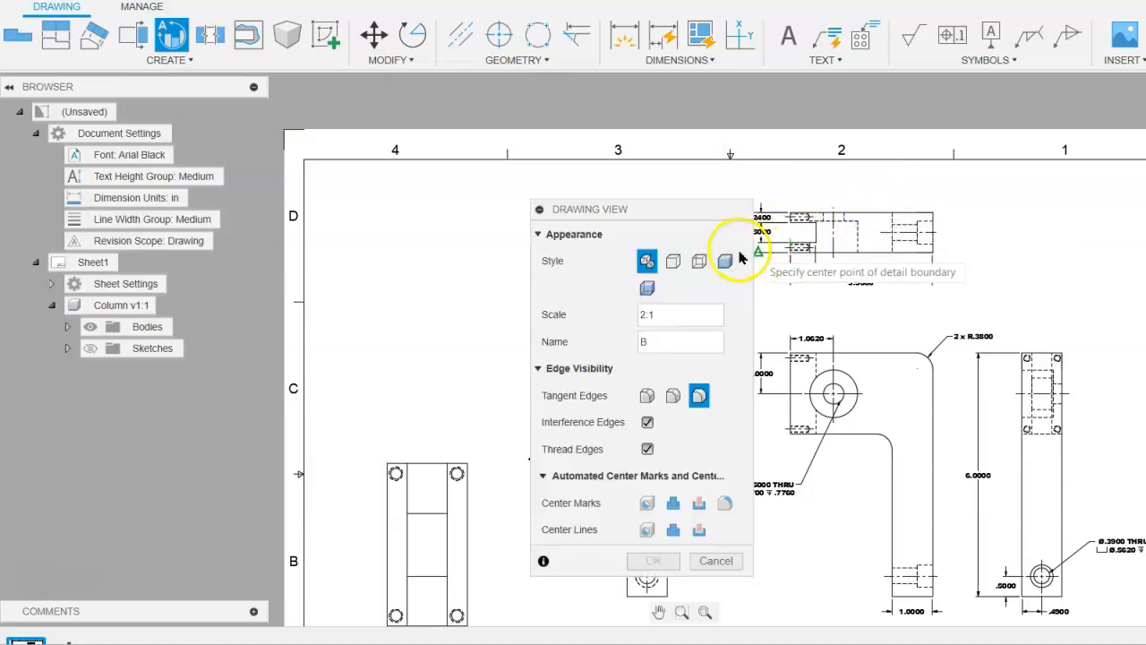
mouse_move(661, 212)
left_mouse_down()
mouse_move(484, 190)
mouse_move(444, 171)
left_mouse_up()
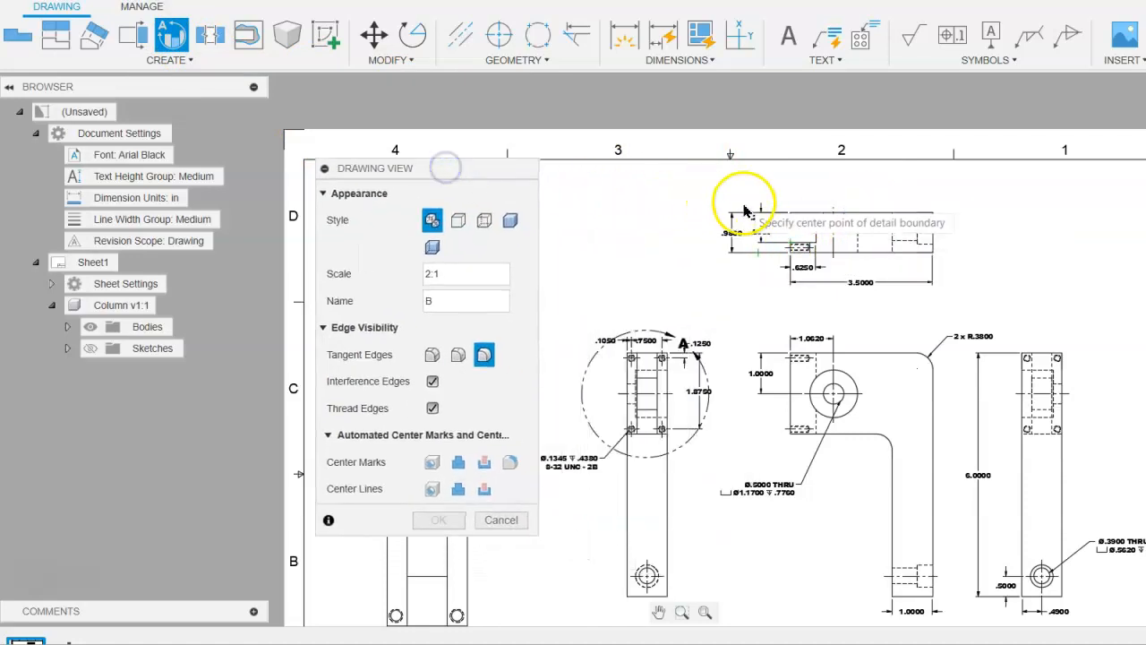
left_click_drag(908, 179, 1071, 161)
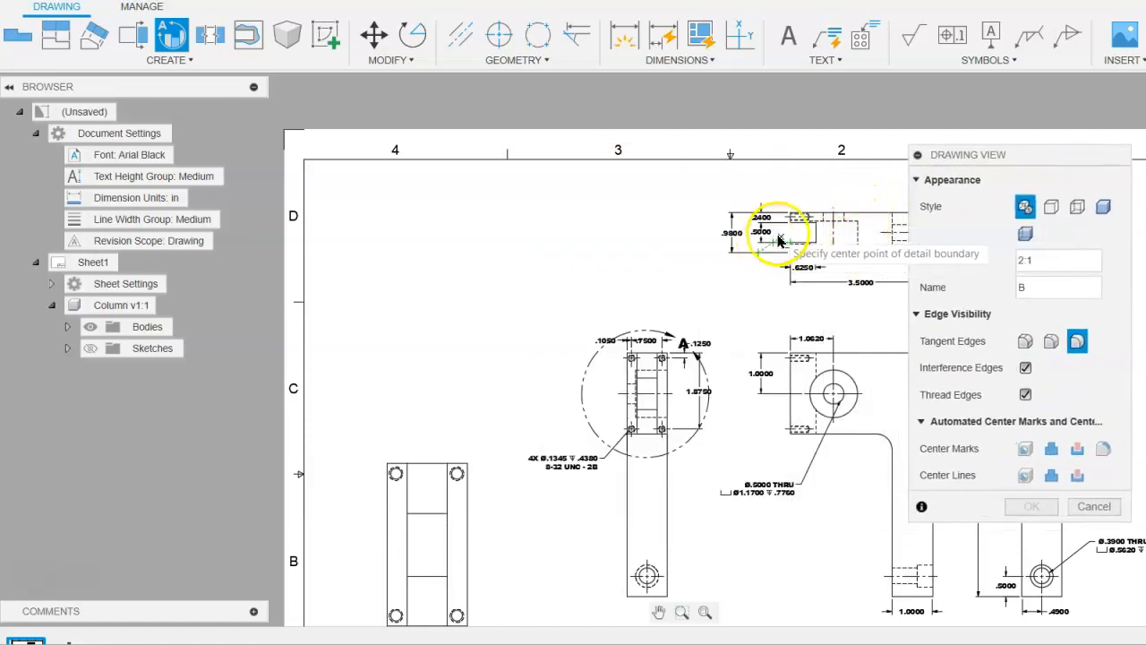
scroll(779, 243, "up", 3)
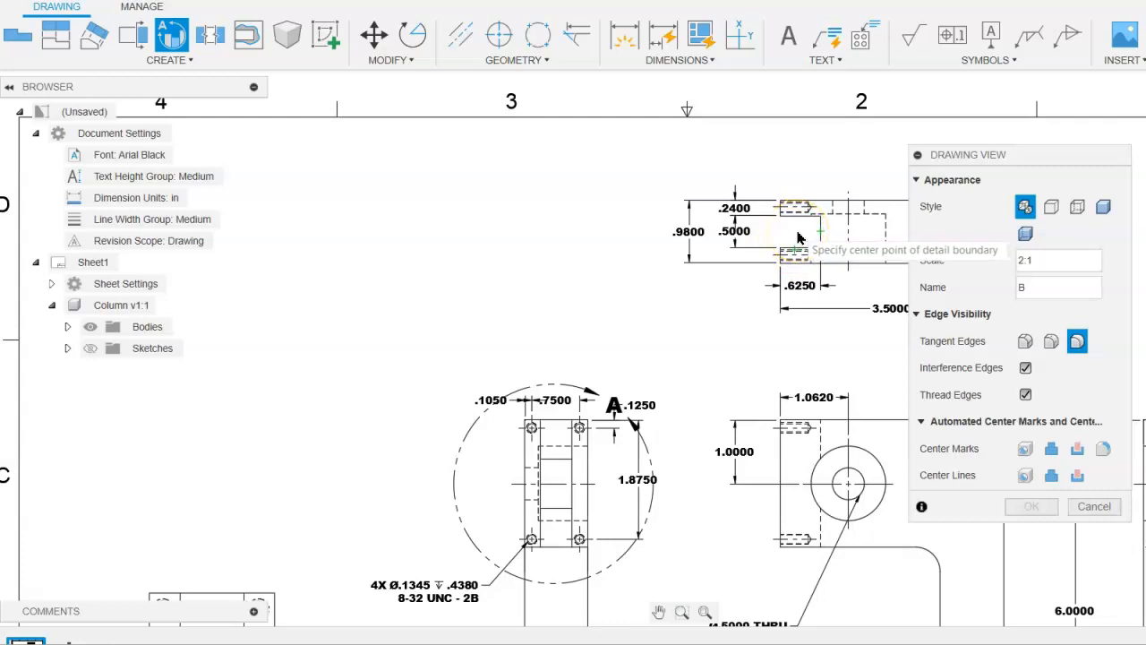
left_click(797, 231)
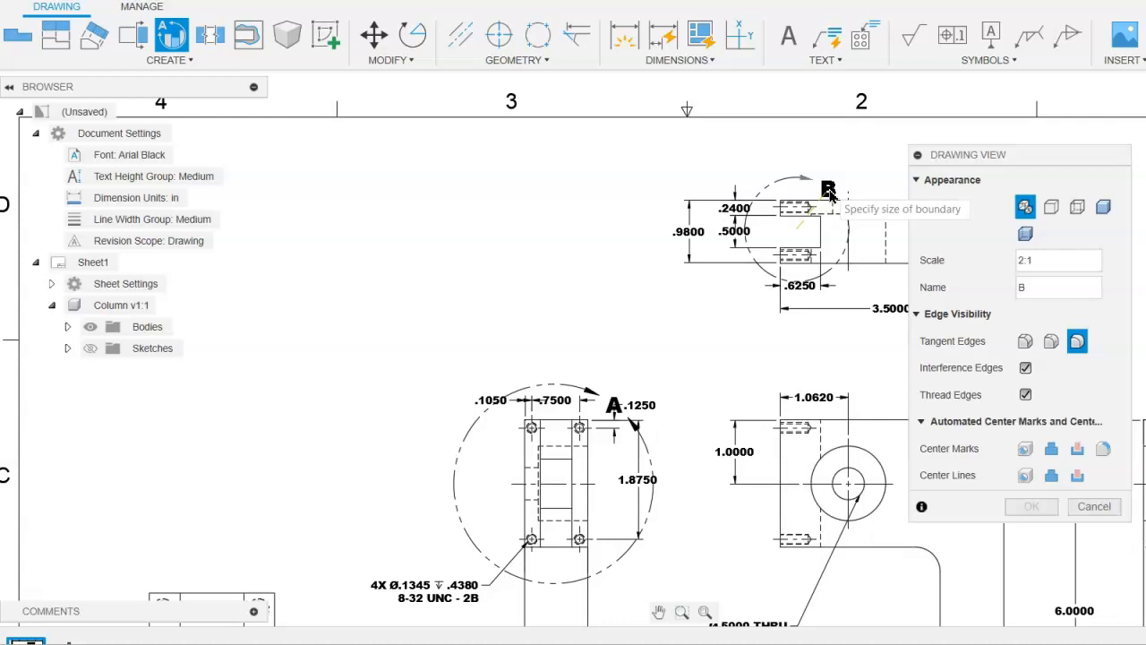
left_click(828, 192)
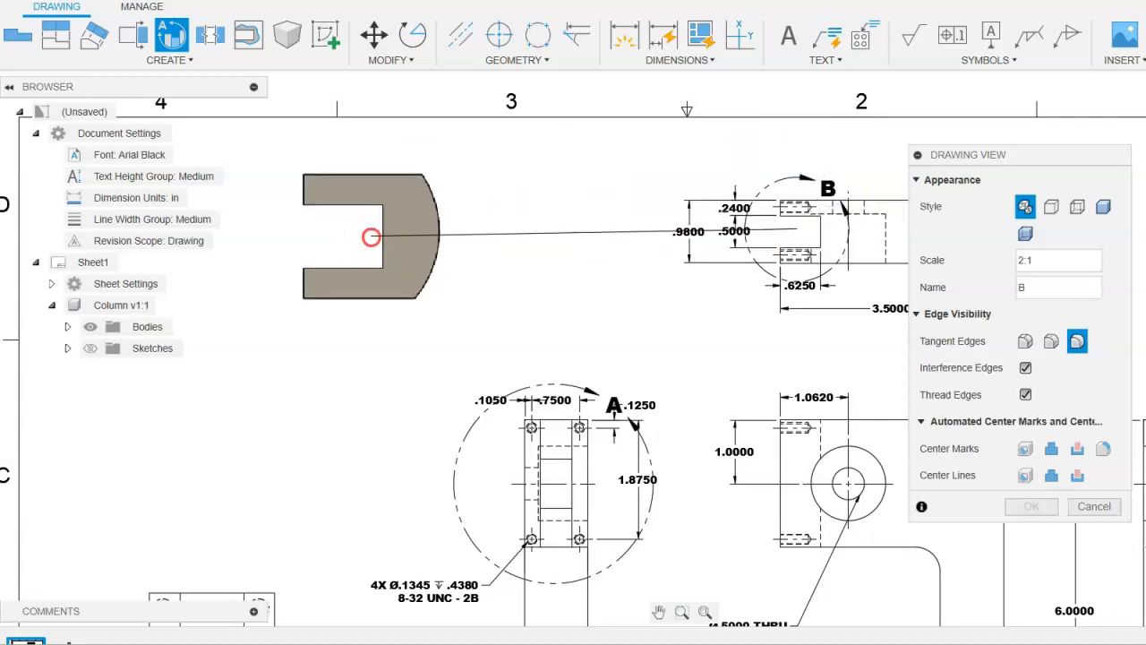
- Place the 2:1 detail view of the slotted end in the empty area left of the top view and finish it
middle_click_drag(371, 225, 522, 274)
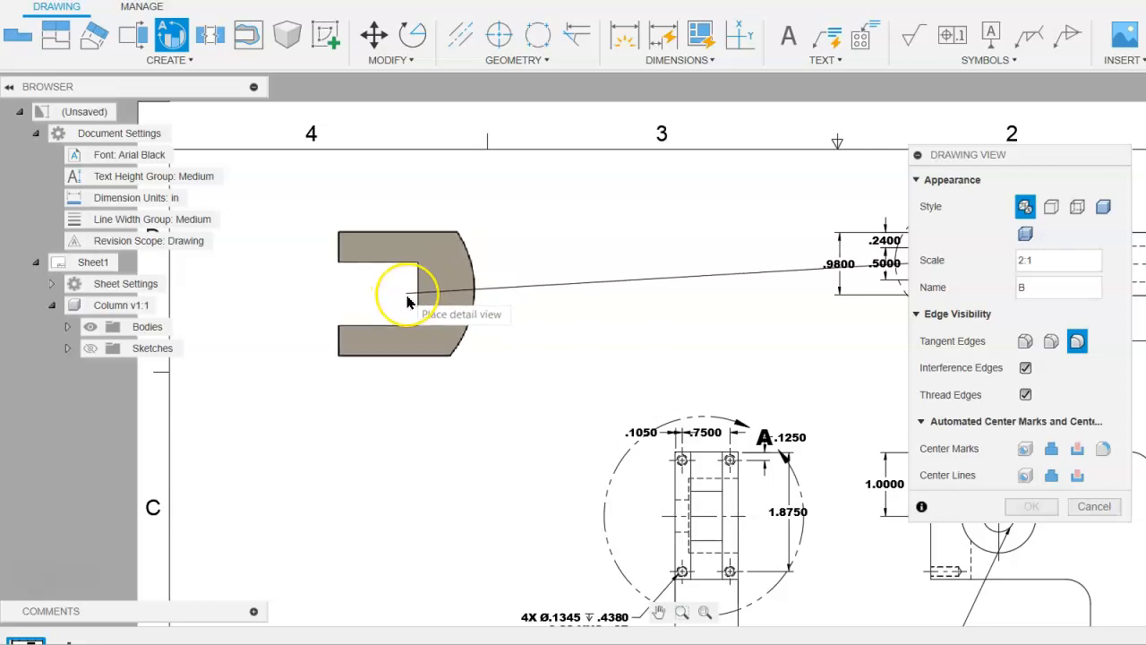
left_click(406, 302)
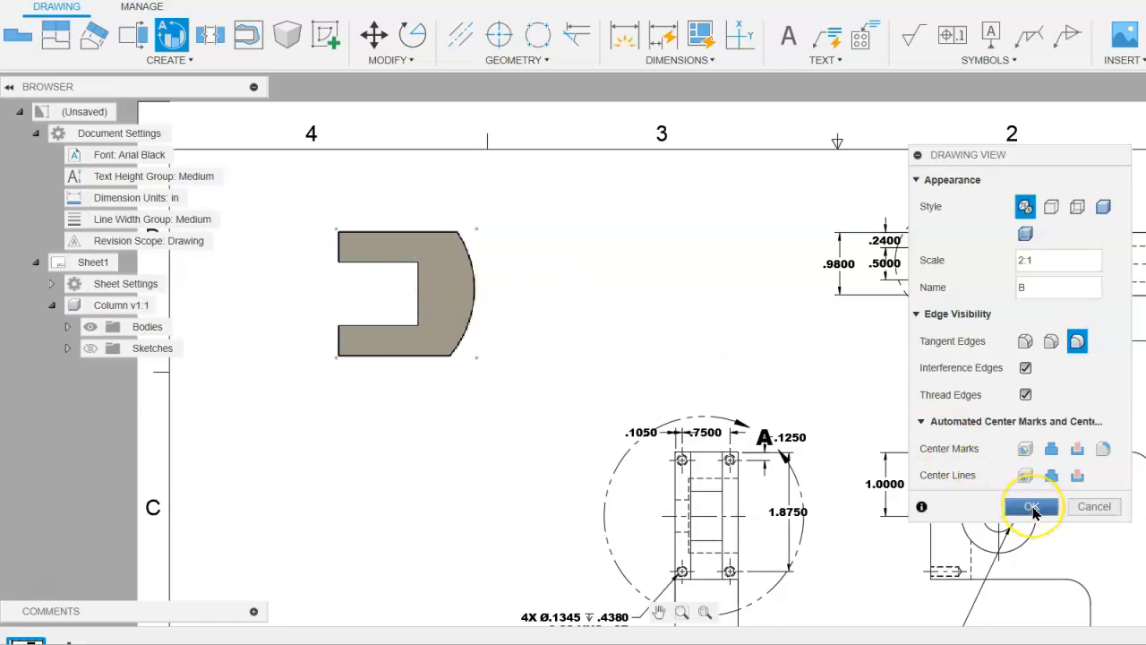
left_click(1032, 507)
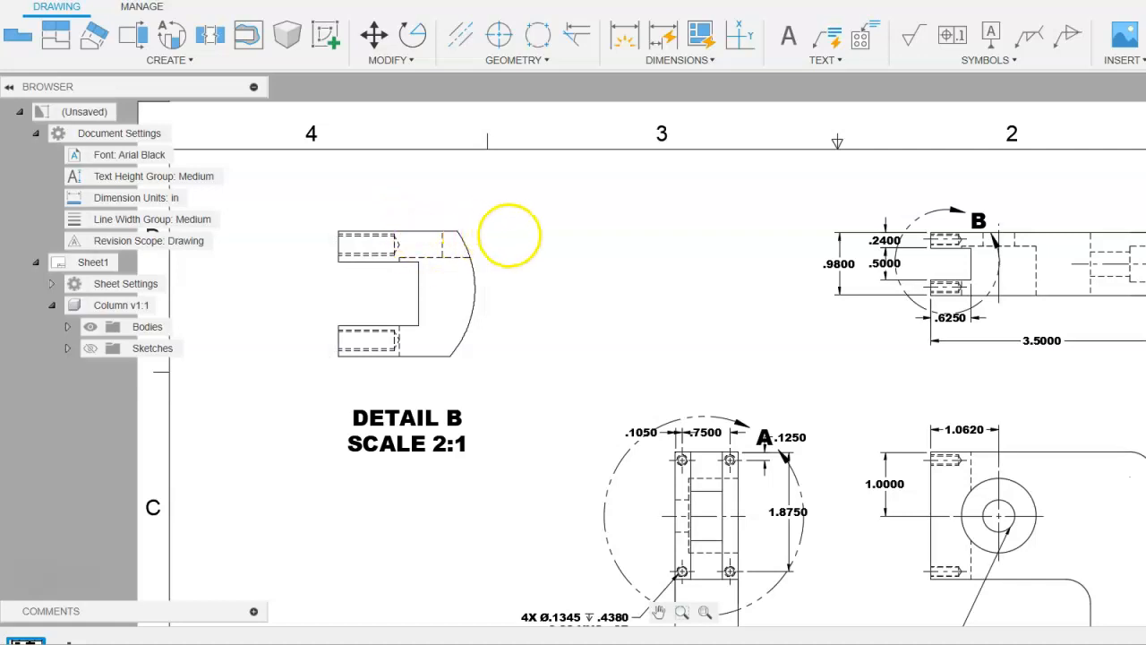
- Edit Detail B to show visible edges only, without hidden lines
right_click(435, 269)
left_click(506, 251)
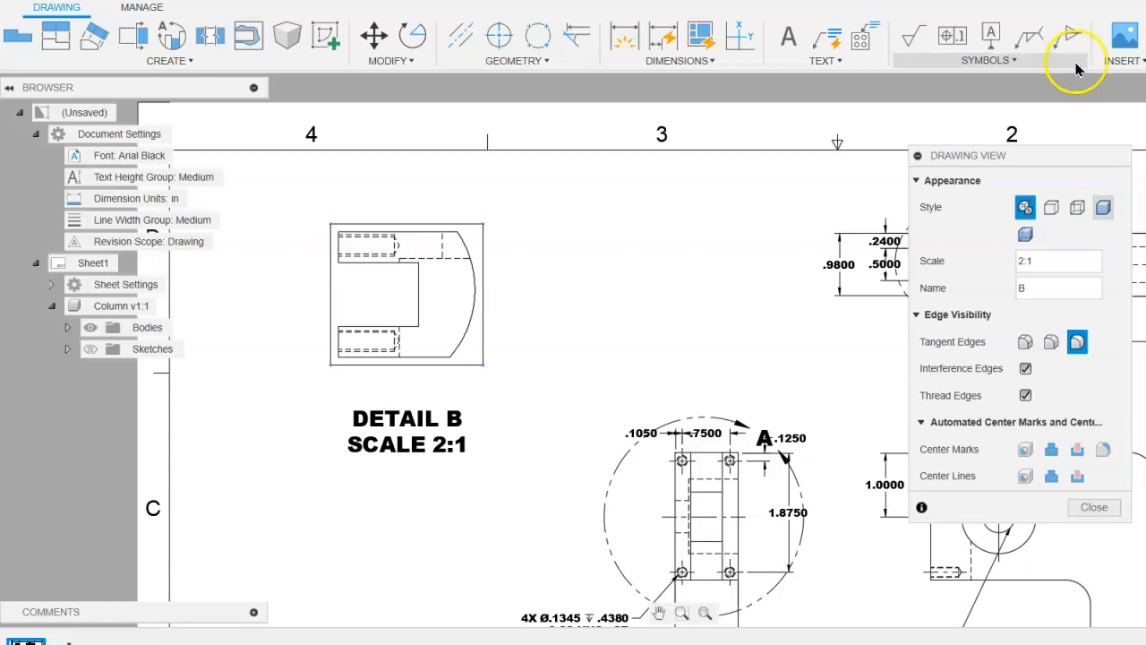
left_click(1051, 206)
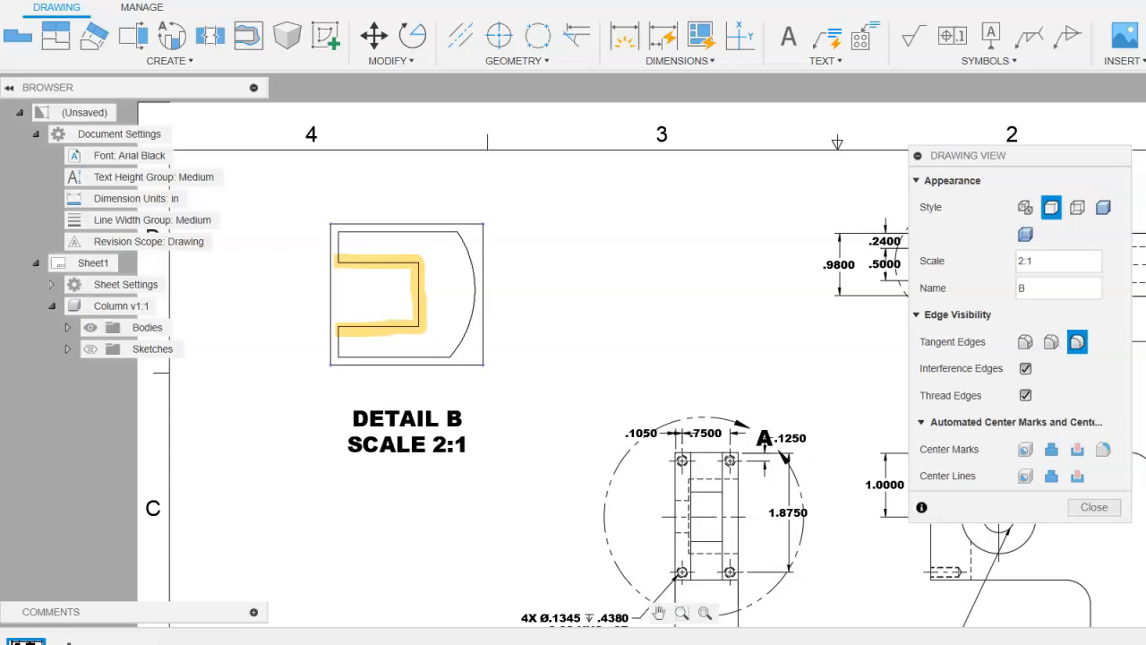
left_click(388, 504)
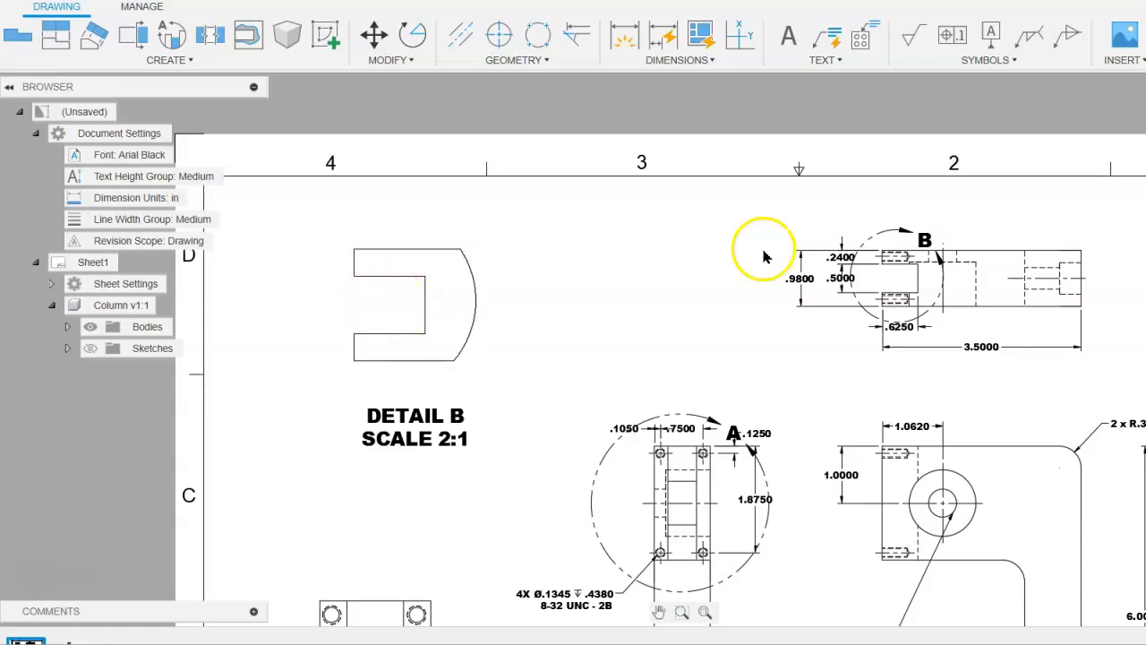
- Examine the slot dimensions in the top view and the tapped-hole dimensions in the side view against the two detail views
scroll(834, 275, "up", 4)
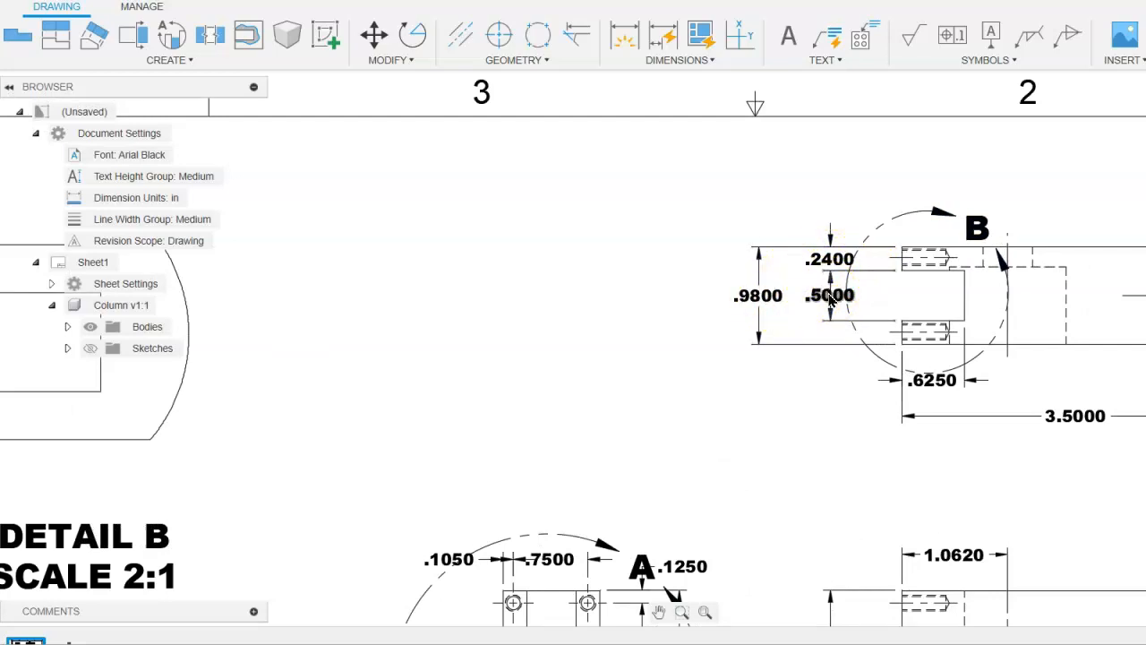
left_click(928, 387)
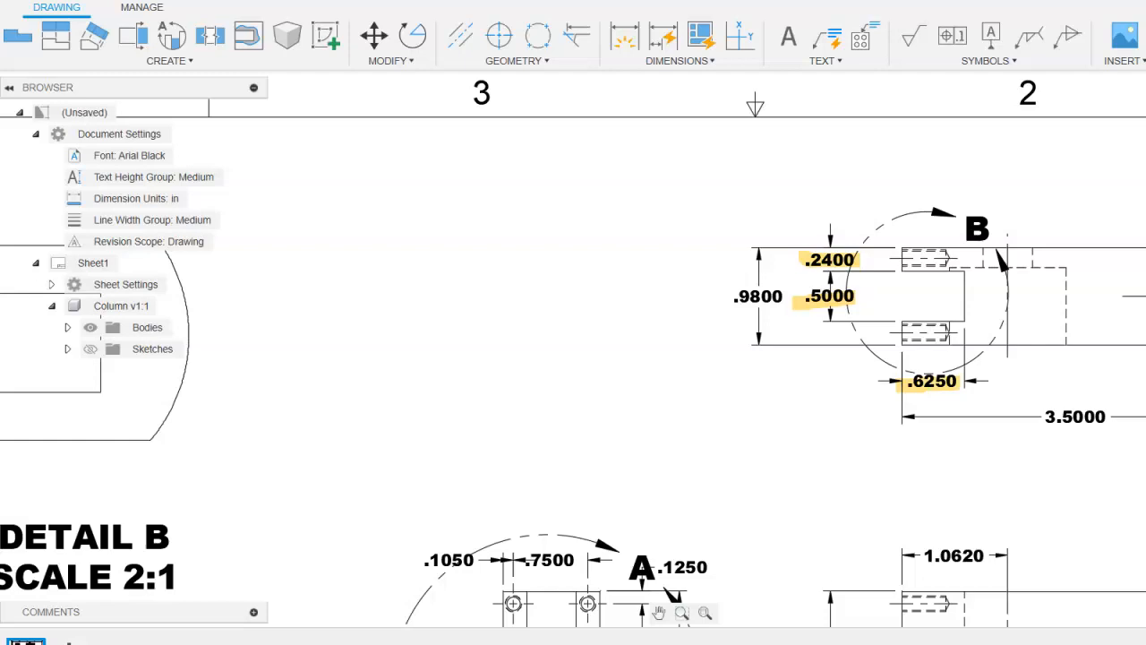
scroll(870, 332, "down", 5)
scroll(868, 346, "down", 1)
mouse_move(744, 412)
middle_mouse_down()
mouse_move(740, 391)
mouse_move(791, 233)
middle_mouse_up()
scroll(655, 473, "up", 1)
scroll(651, 470, "down", 2)
scroll(658, 430, "down", 1)
scroll(668, 406, "up", 2)
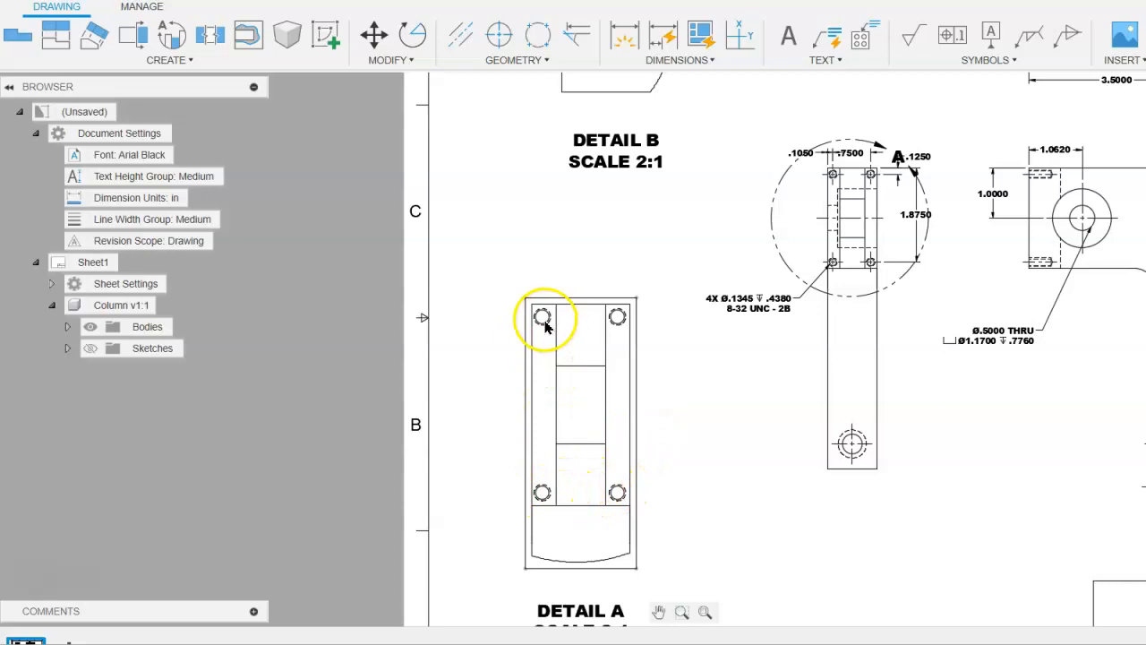
scroll(857, 135, "up", 5)
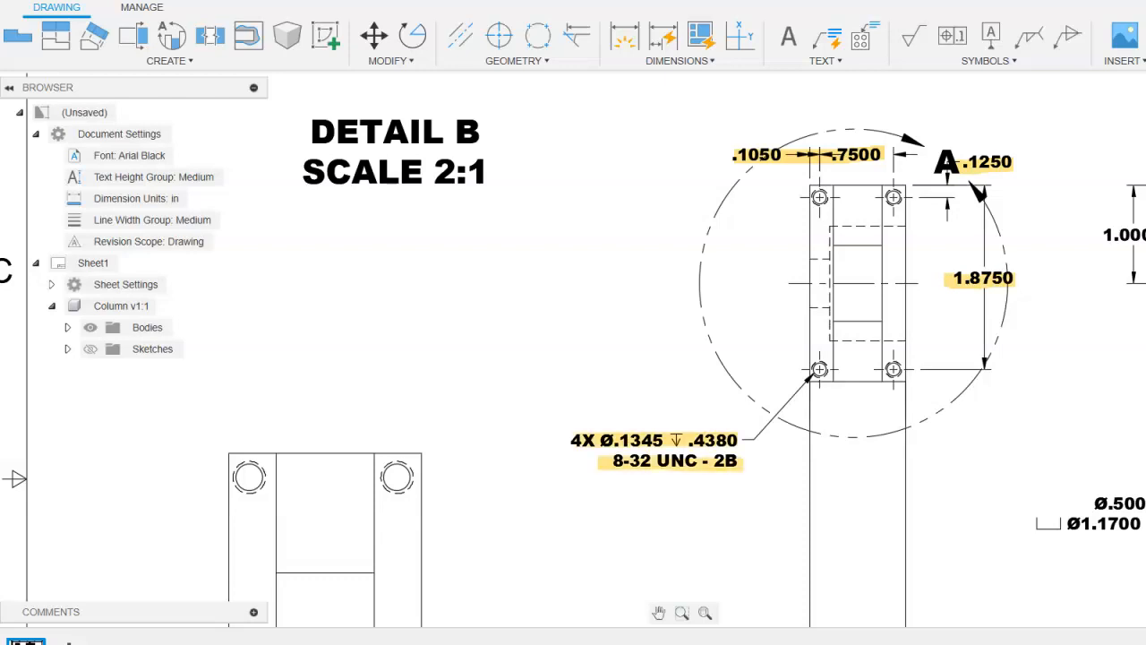
middle_click_drag(583, 378, 644, 250)
scroll(550, 385, "up", 2)
scroll(550, 385, "down", 3)
middle_click_drag(545, 397, 567, 289)
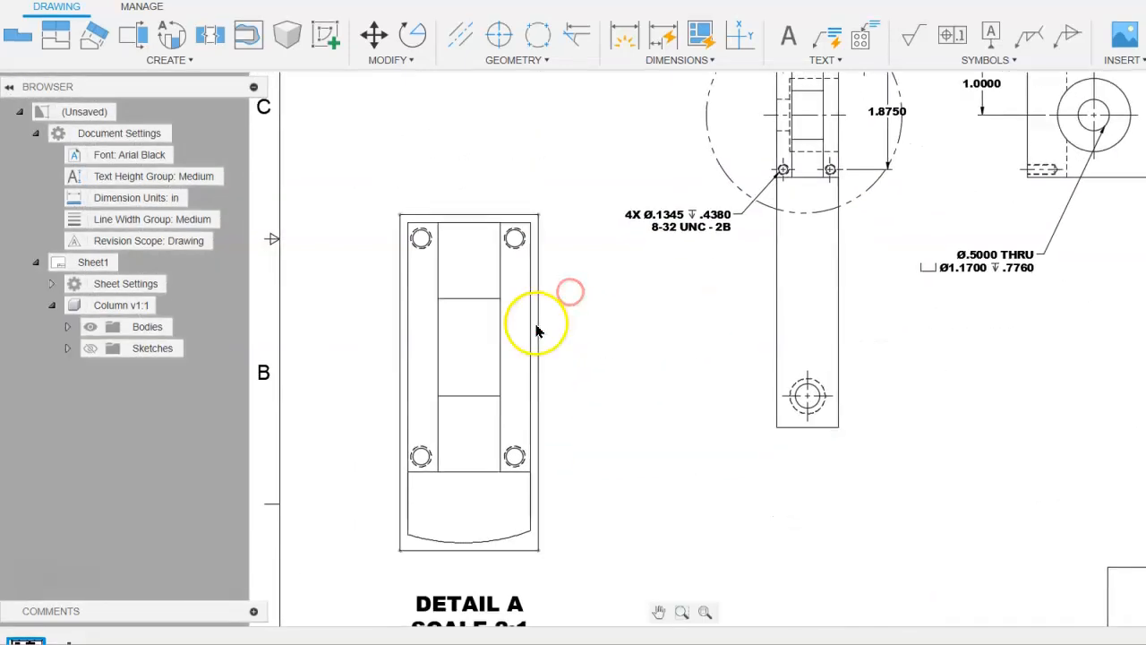